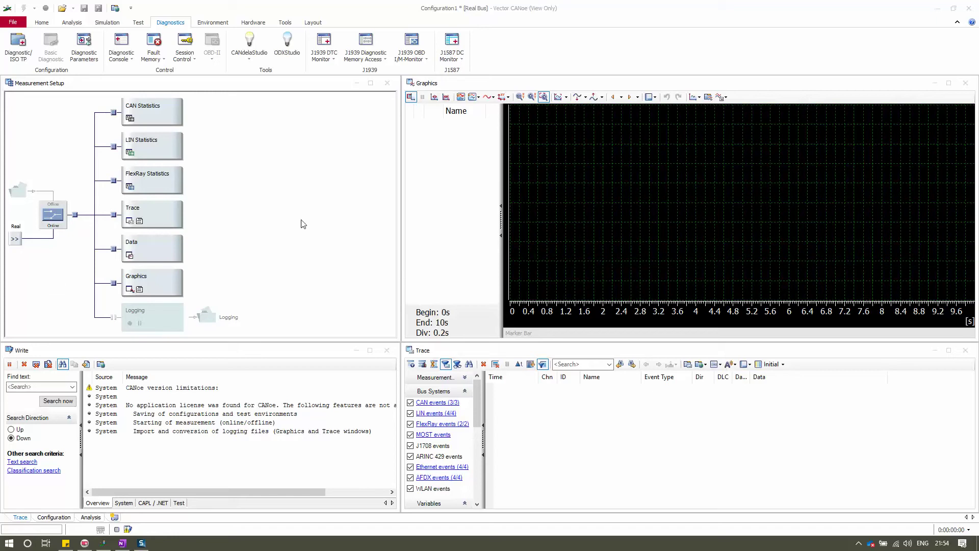
# - Minimize the CANoe window and search the installed programs for "canoe"
pyautogui.click(938, 9)
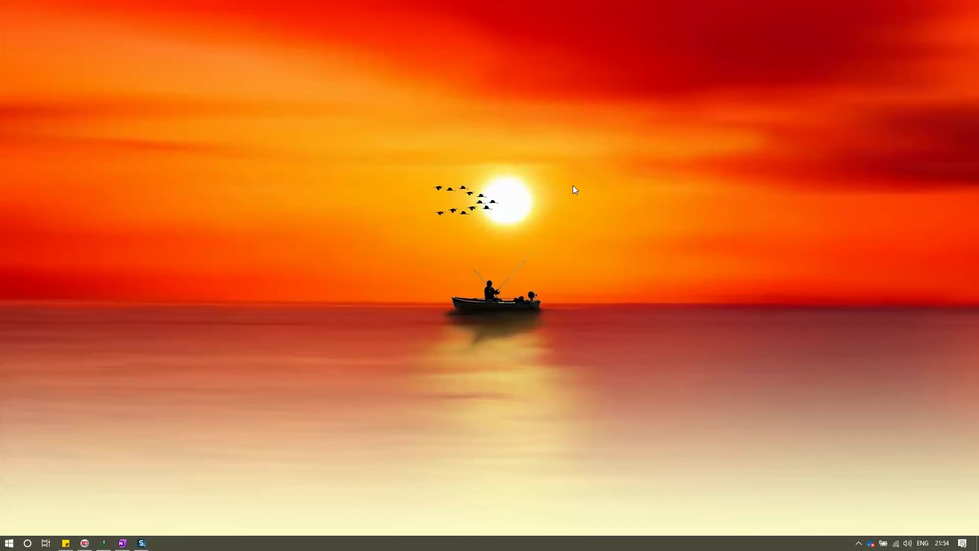
pyautogui.press('super')
pyautogui.write('canoe')
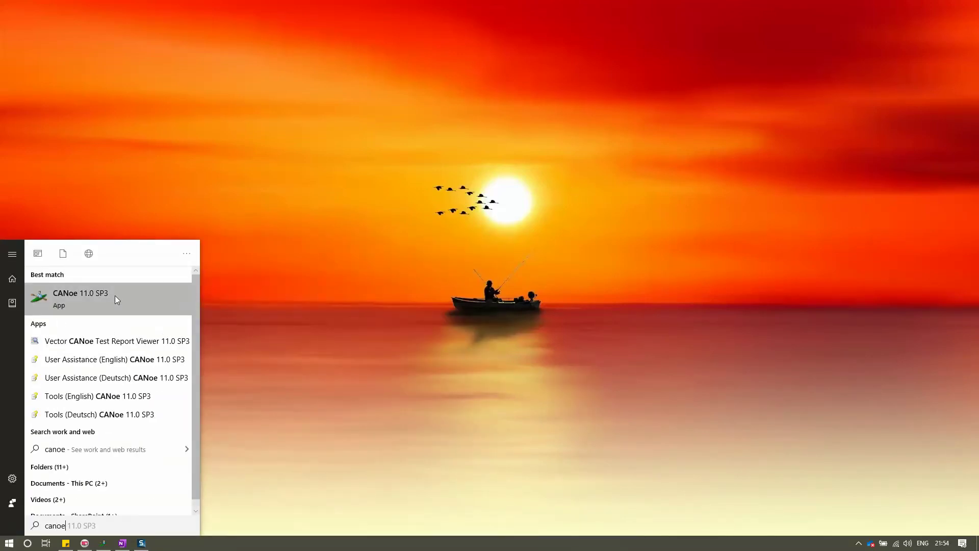
pyautogui.click(351, 318)
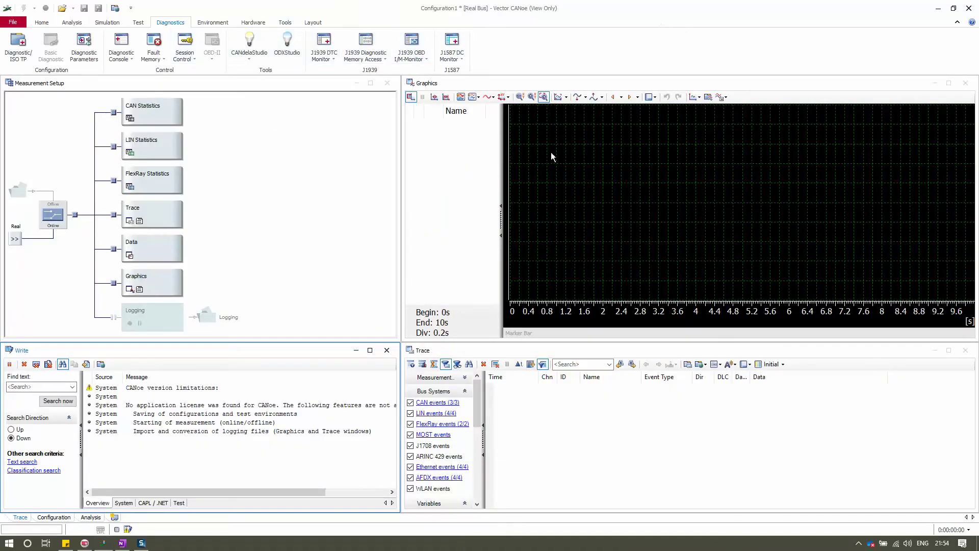
# - Open the DIAGNOSTICS Diagnostic Console and reposition and enlarge its window to cover most of the workspace
pyautogui.click(49, 25)
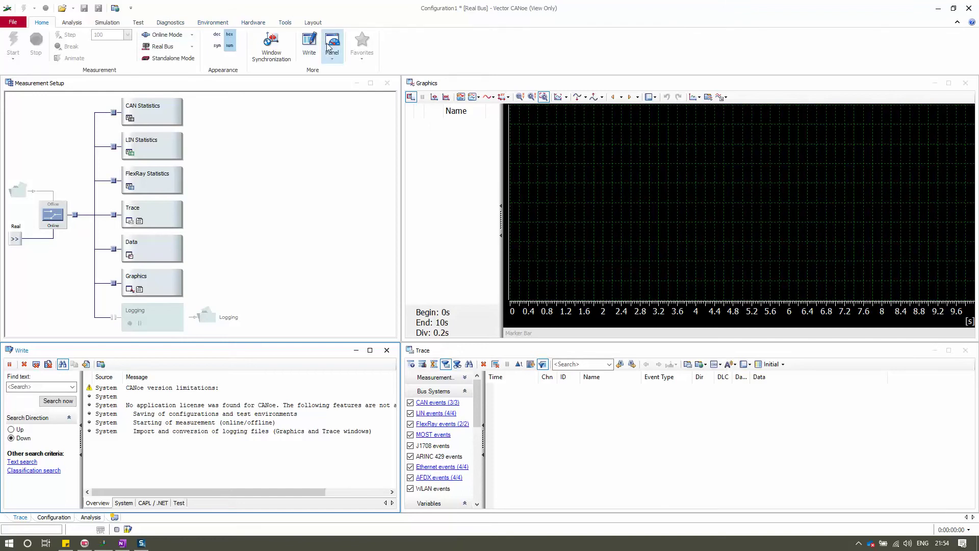
pyautogui.click(170, 23)
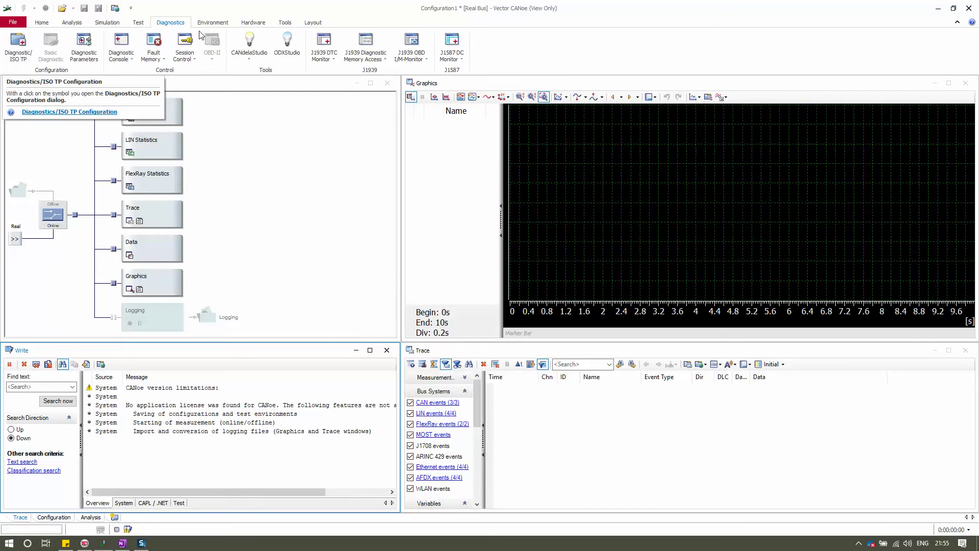
pyautogui.click(133, 60)
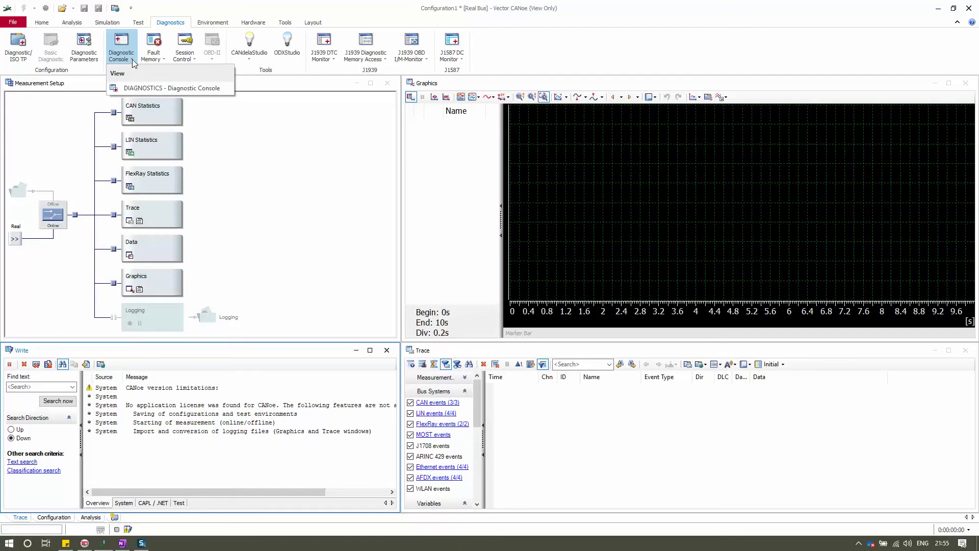
pyautogui.click(147, 88)
pyautogui.moveTo(330, 120); pyautogui.dragTo(278, 90)
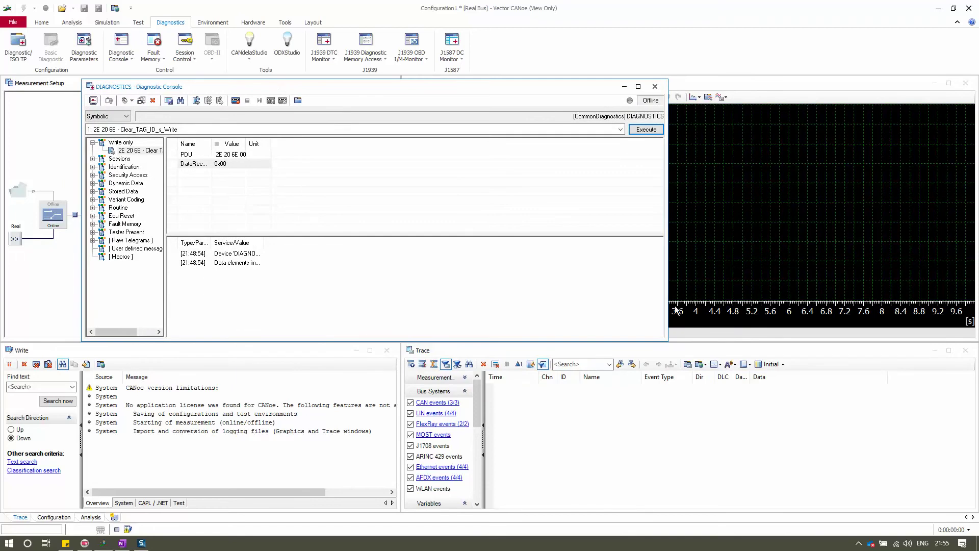
pyautogui.moveTo(668, 340); pyautogui.dragTo(804, 504)
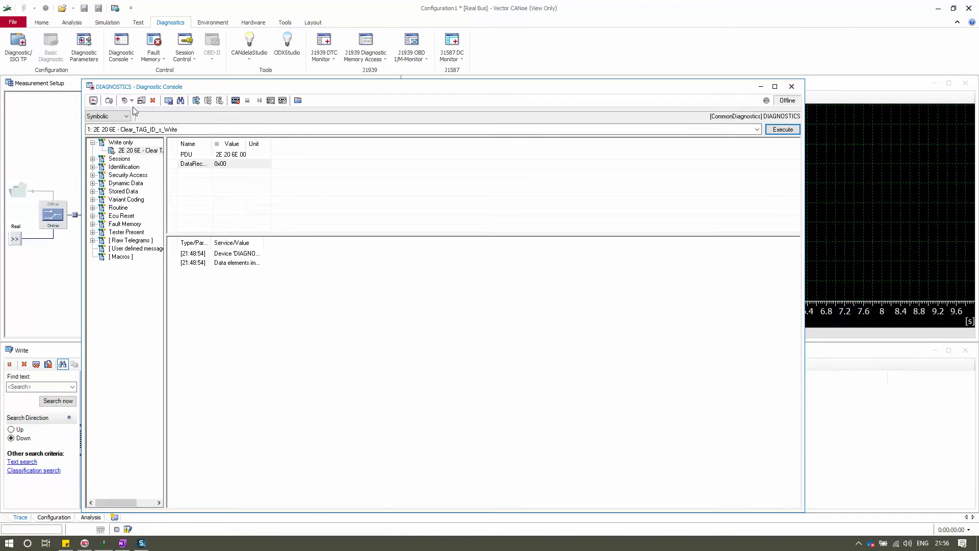
# - Examine the 2E 20 6E - Clear_TAG_ID_s_Write request line and its identifier bytes in the Diagnostic Console
pyautogui.click(94, 101)
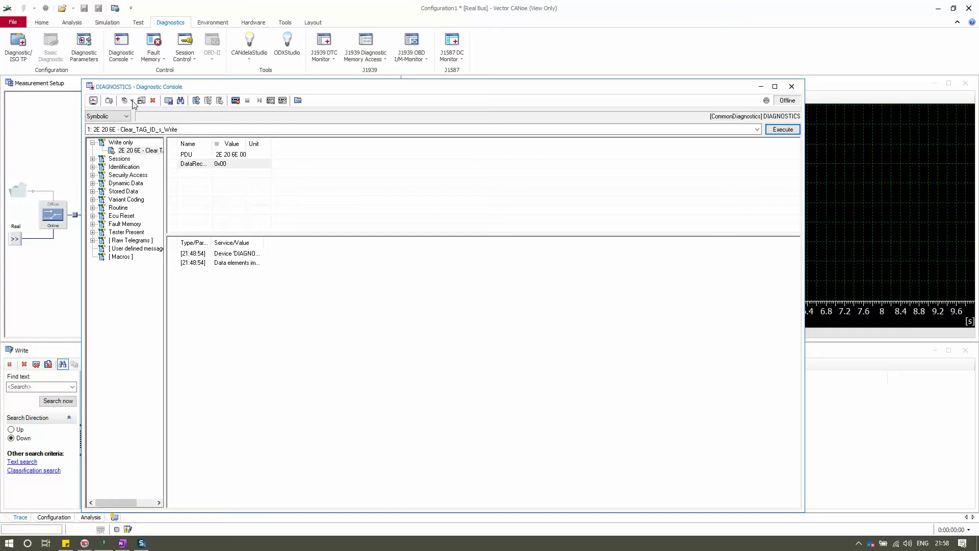
pyautogui.click(108, 129)
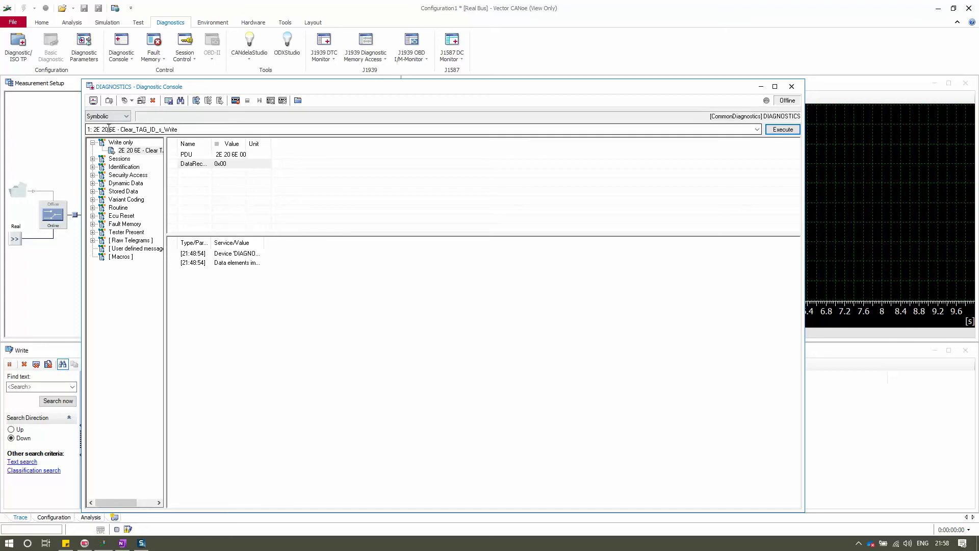
pyautogui.click(184, 131)
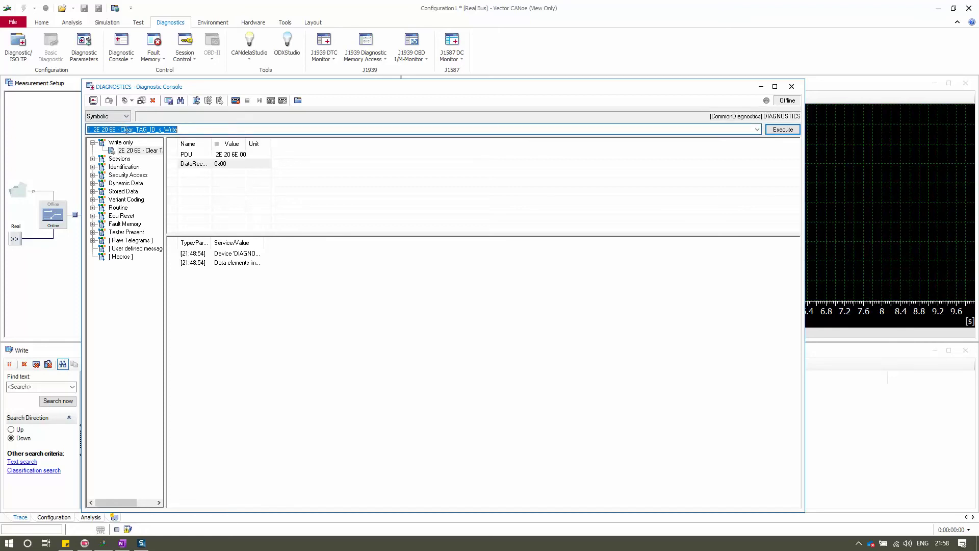
pyautogui.click(187, 129)
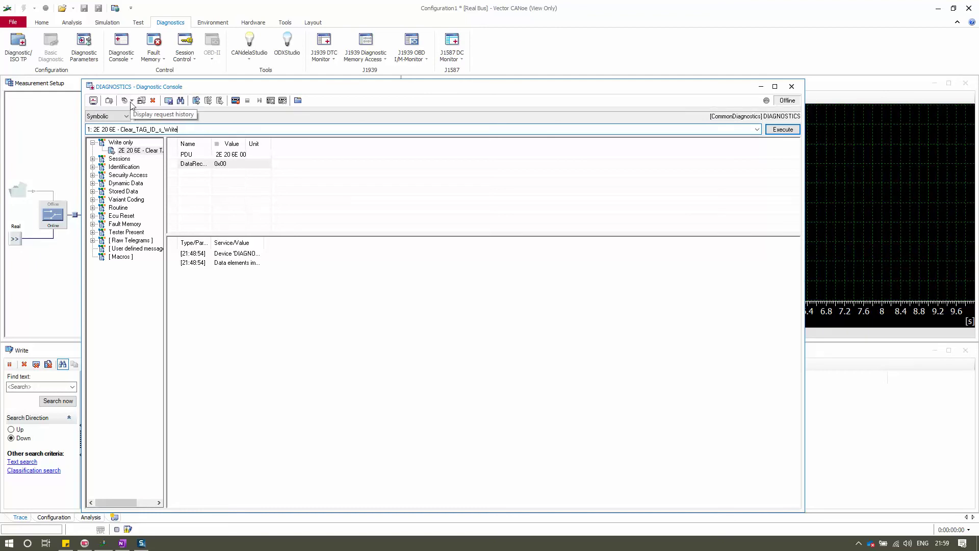
pyautogui.click(148, 130)
pyautogui.write('_')
pyautogui.press('End')
pyautogui.doubleClick(97, 129)
pyautogui.moveTo(102, 129); pyautogui.dragTo(117, 129)
pyautogui.click(244, 286)
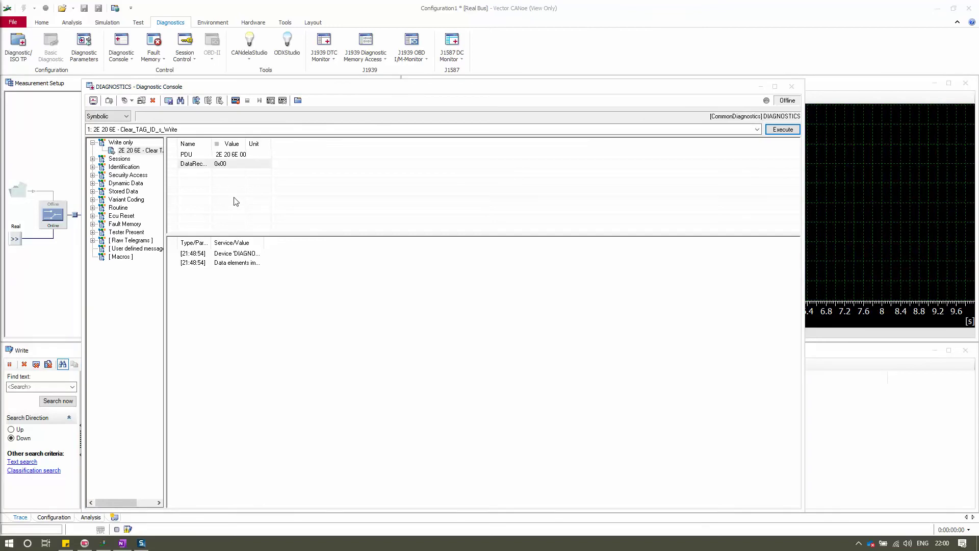
pyautogui.click(144, 107)
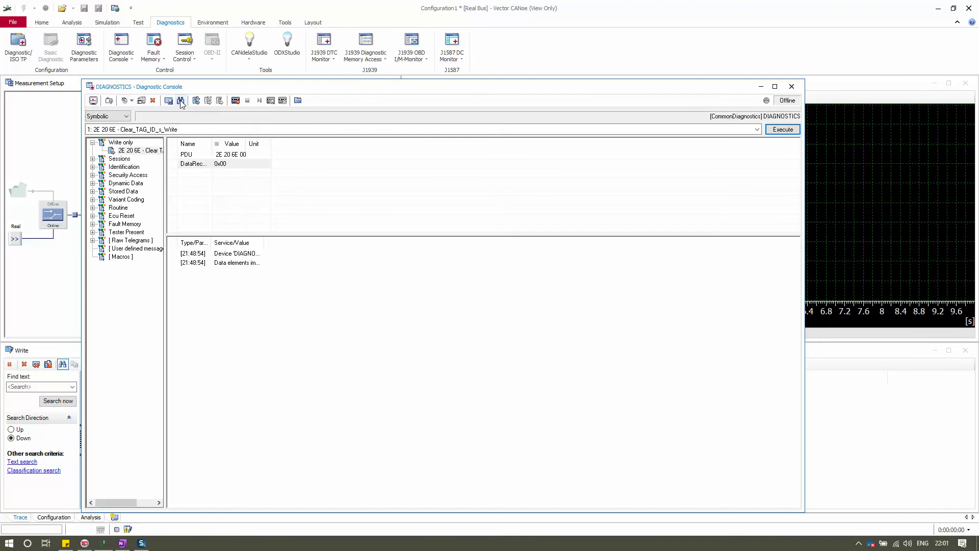
# - Show the search bar for the service tree and widen the tree pane to fit the full service names
pyautogui.moveTo(166, 182); pyautogui.dragTo(199, 184)
pyautogui.click(182, 100)
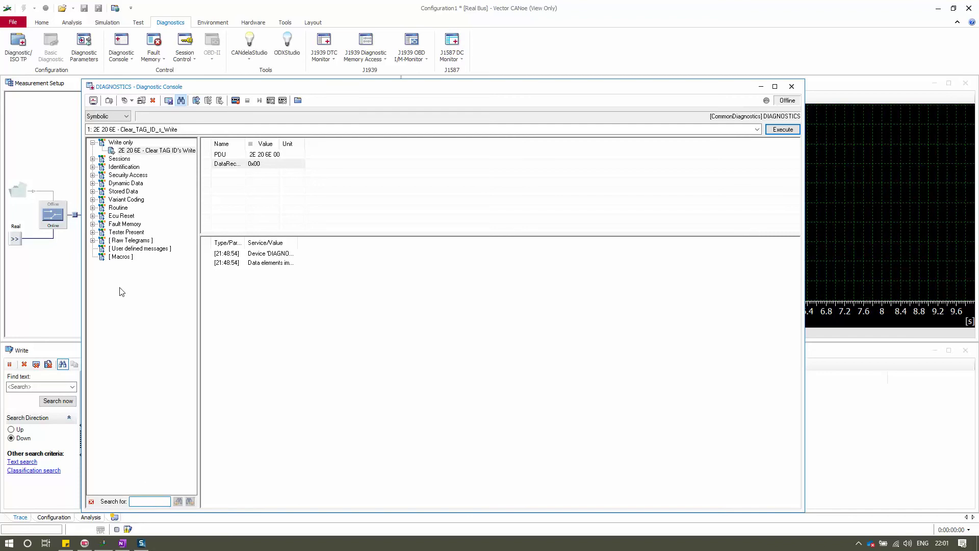
pyautogui.moveTo(200, 291); pyautogui.dragTo(257, 288)
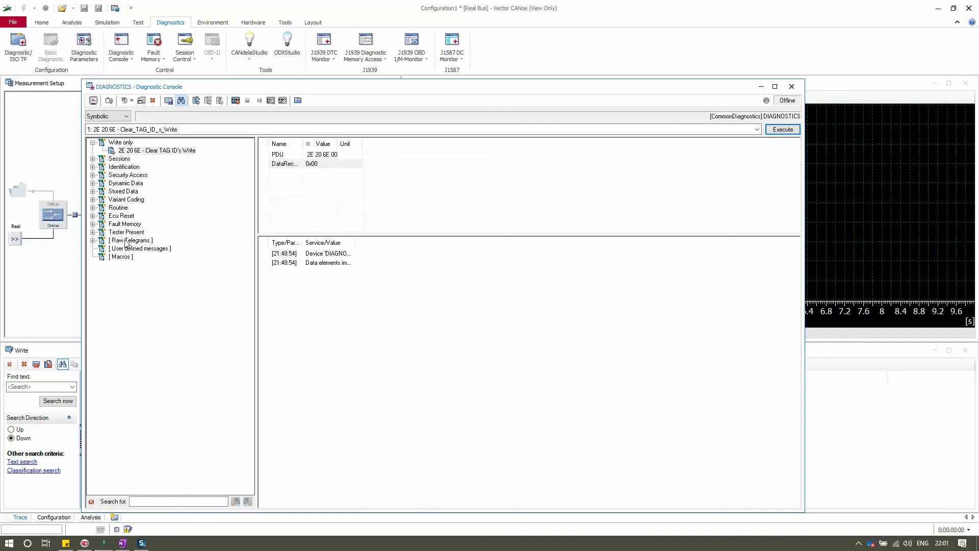
# - Examine the service tree by collapsing and re-expanding the Write only group and checking the group beneath Sessions
pyautogui.click(93, 143)
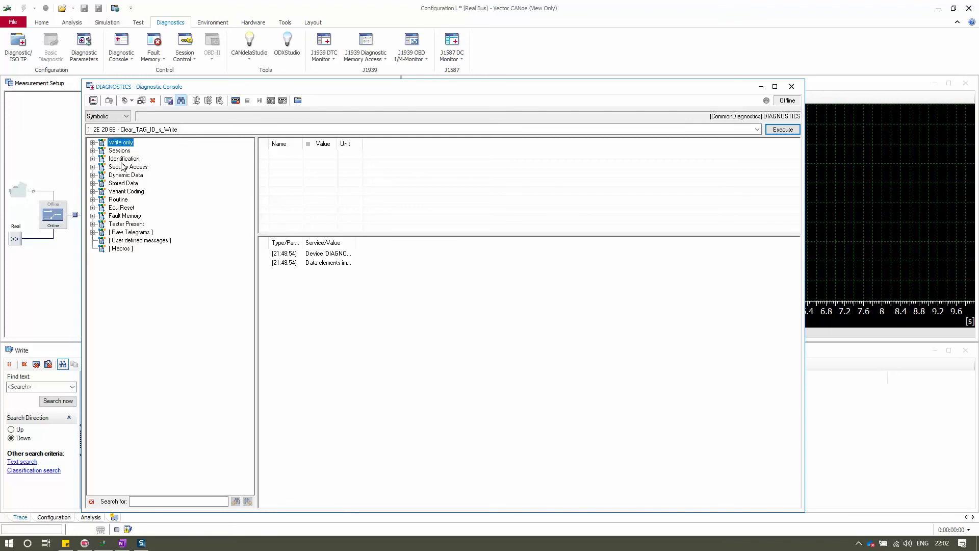
pyautogui.click(93, 159)
pyautogui.click(93, 160)
pyautogui.click(146, 502)
pyautogui.click(92, 143)
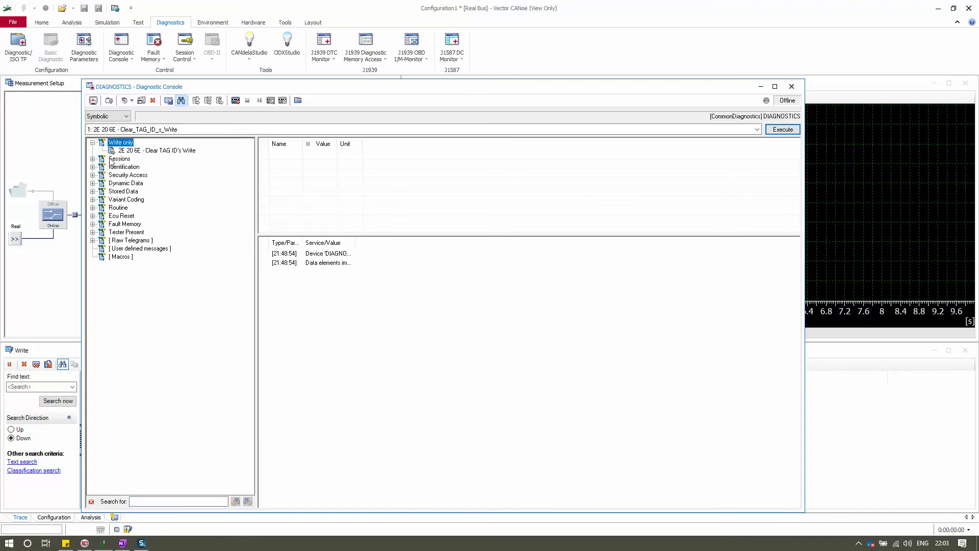
# - Select the 10 01 - Default Session Start service under Sessions and begin a user defined message named Sample from it
pyautogui.click(93, 159)
pyautogui.click(147, 169)
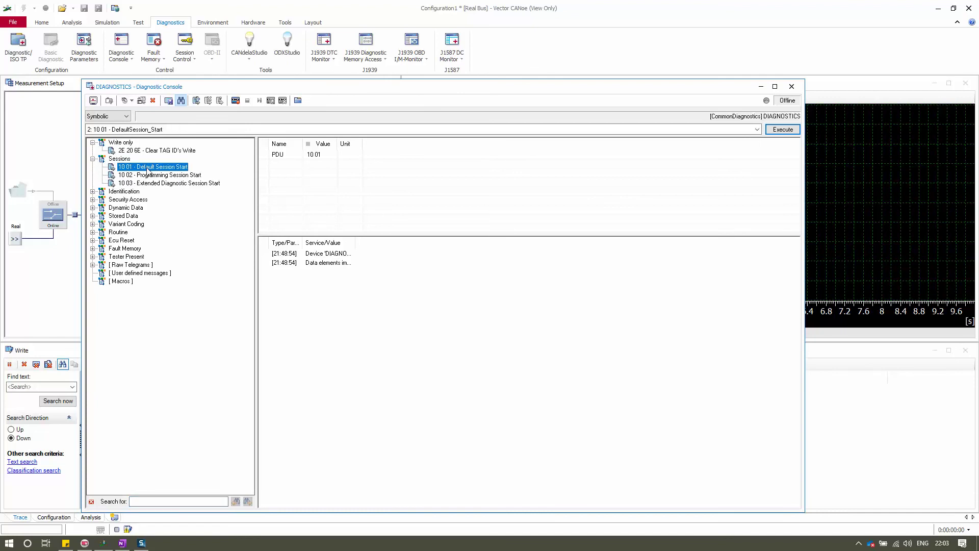
pyautogui.click(198, 103)
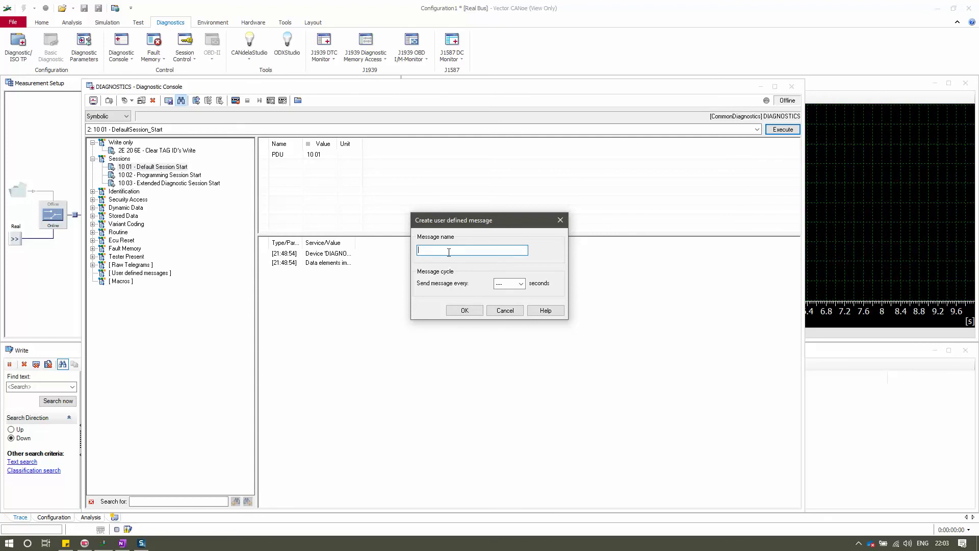
pyautogui.write('Sample')
# - Set the Sample message to be sent every 60.0 seconds and create the message
pyautogui.click(521, 283)
pyautogui.click(521, 284)
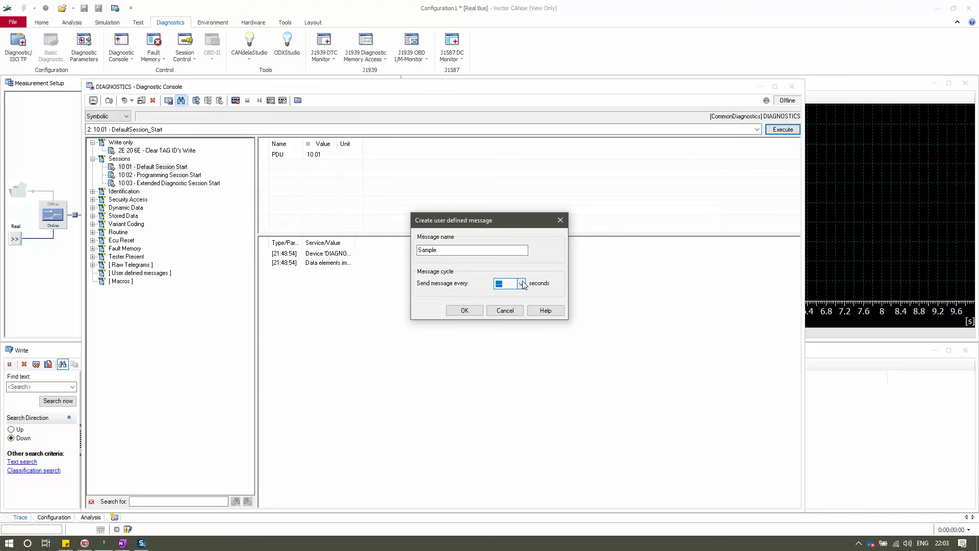
pyautogui.click(521, 283)
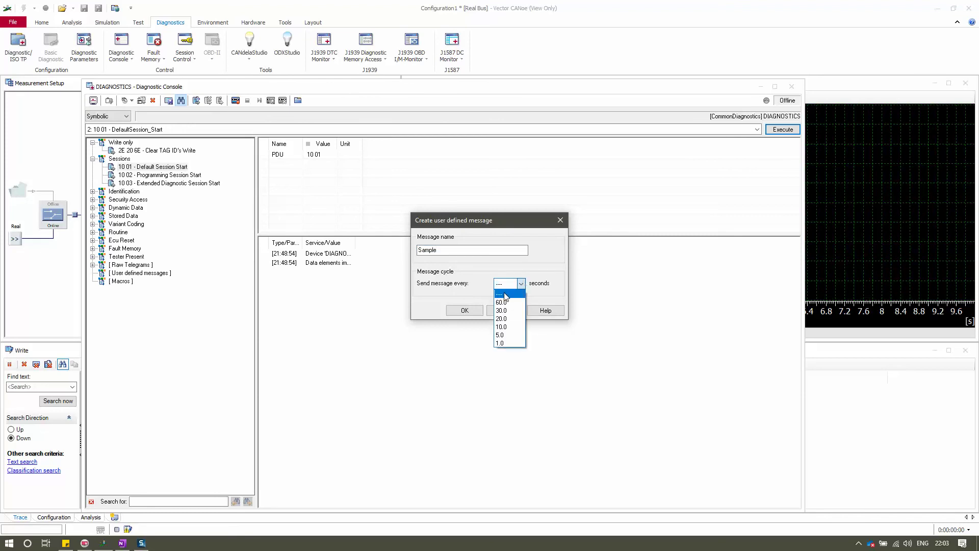
pyautogui.click(505, 292)
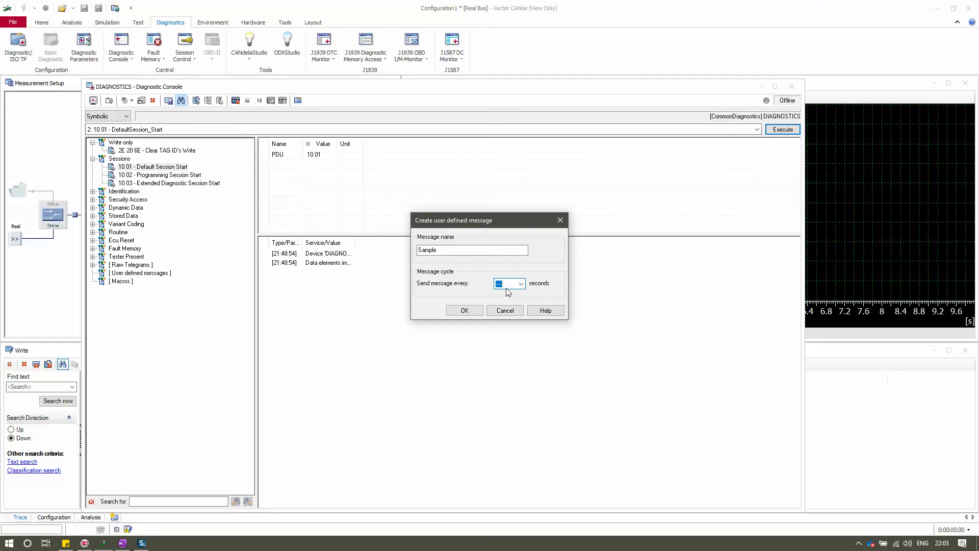
pyautogui.click(521, 284)
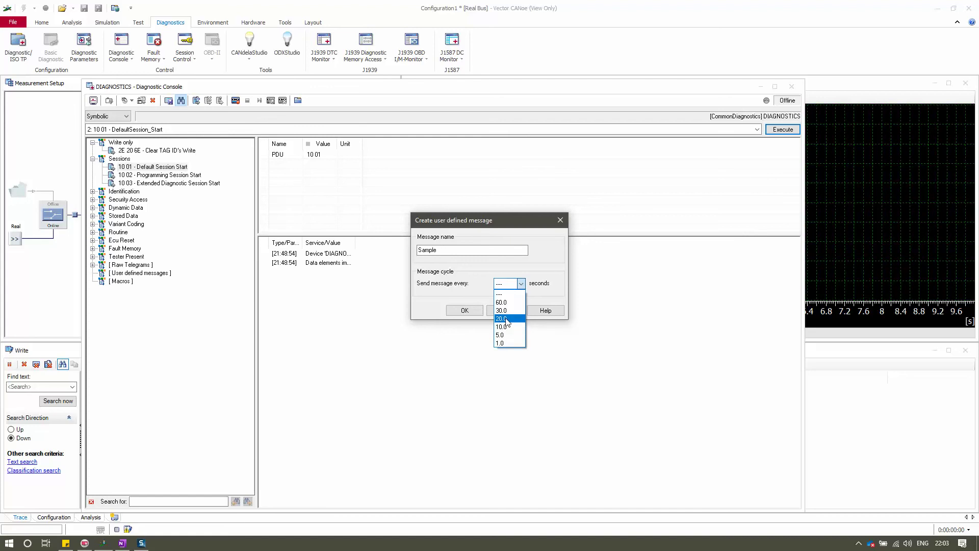
pyautogui.click(565, 283)
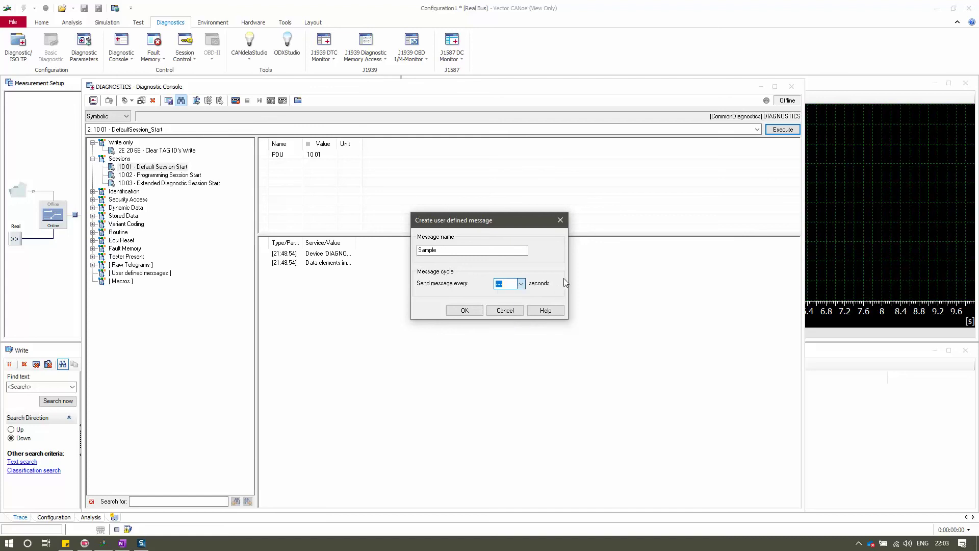
pyautogui.click(501, 283)
pyautogui.click(499, 296)
pyautogui.click(466, 312)
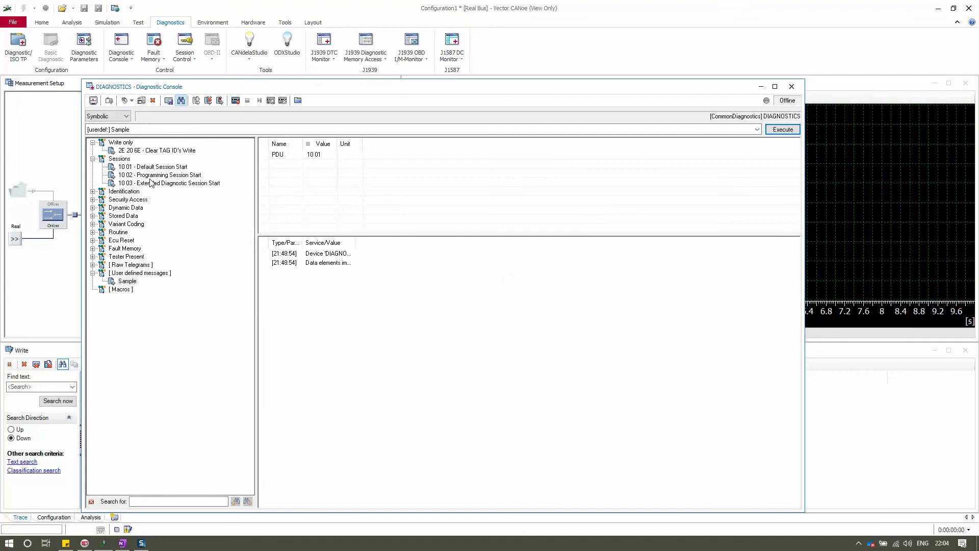
# - View the edit settings of the Sample user defined message and close them without changes
pyautogui.click(127, 281)
pyautogui.click(220, 105)
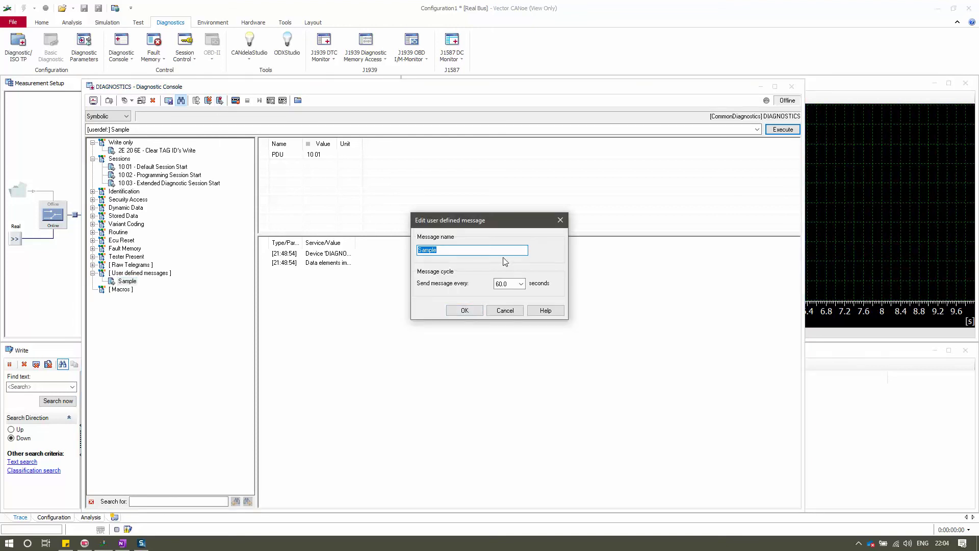
pyautogui.click(506, 311)
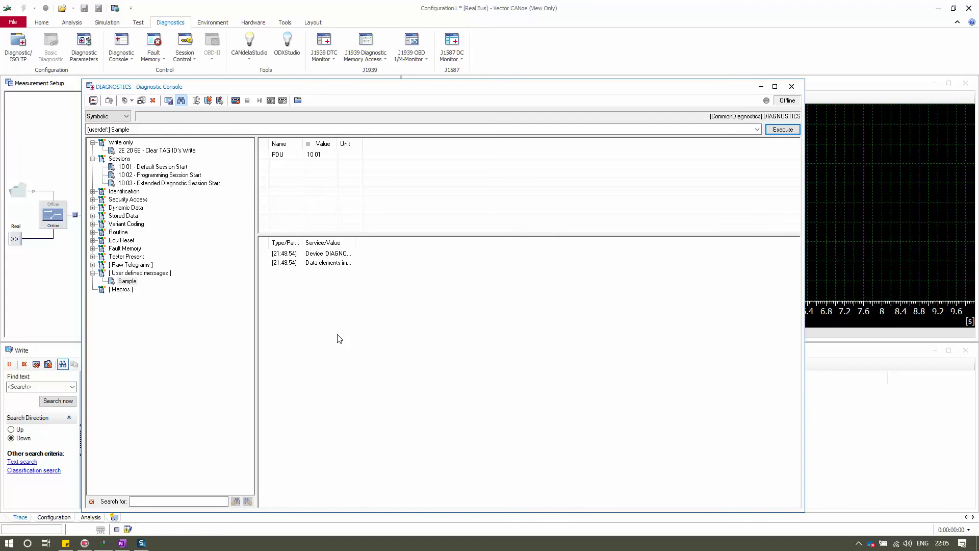
# - Select the Macros group and view the Symbolic and Raw values display options without changing the format
pyautogui.click(235, 100)
pyautogui.click(122, 289)
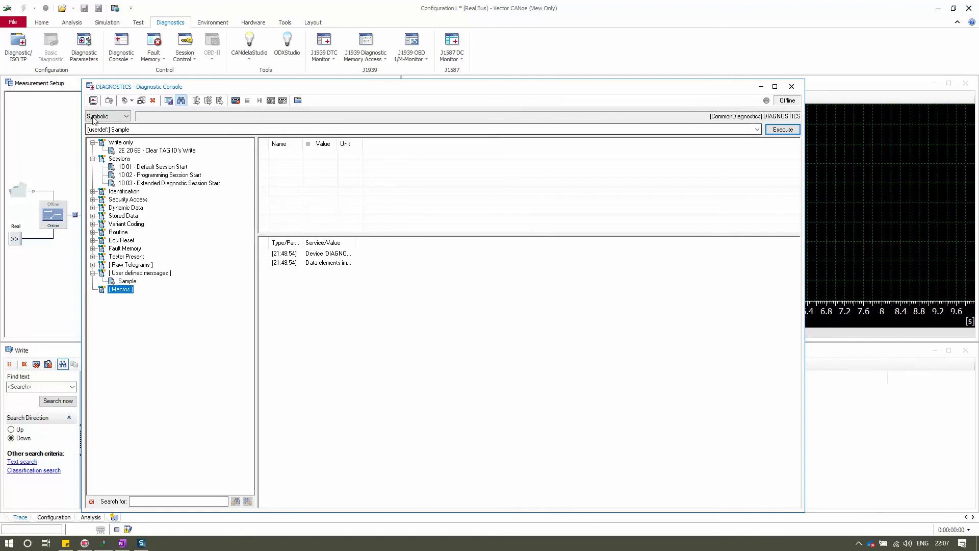
pyautogui.click(126, 117)
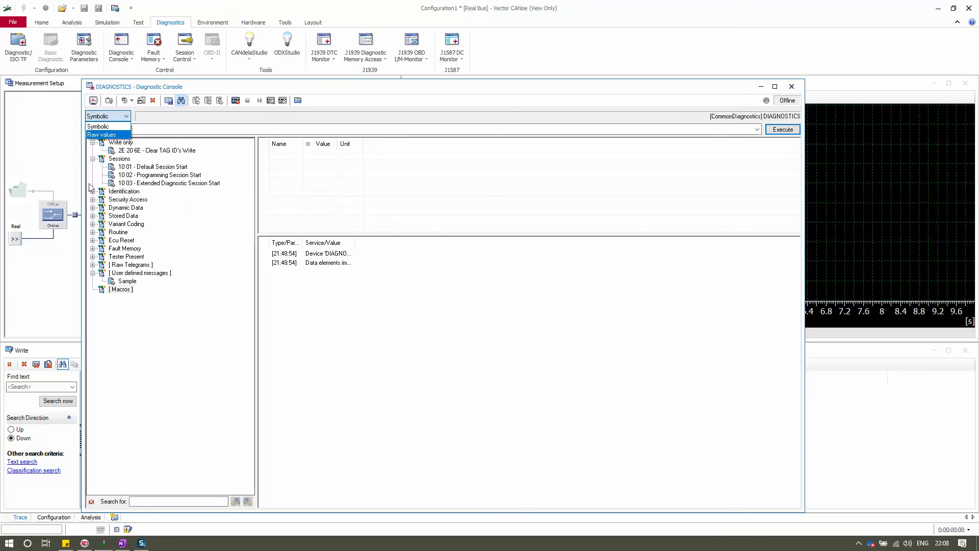
pyautogui.hotkey('alt', 'Tab')
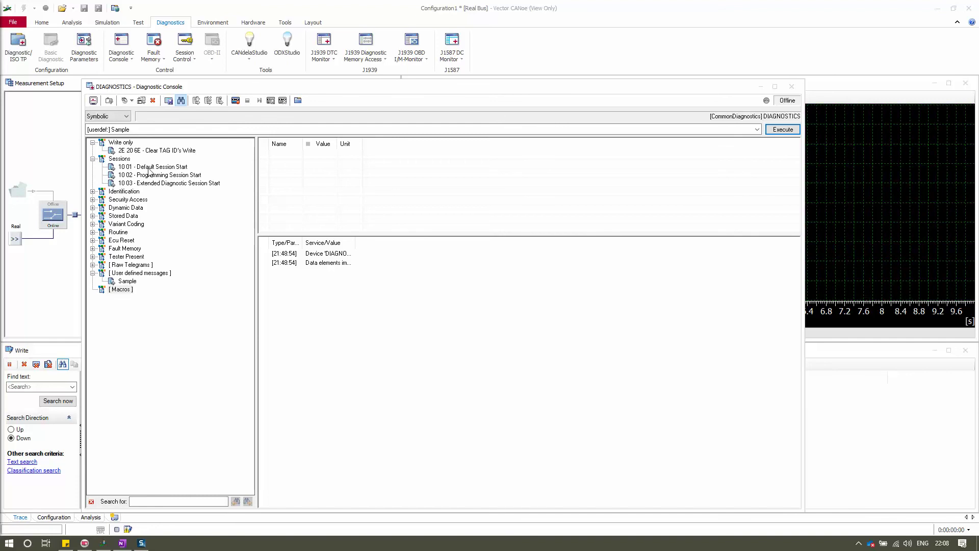
pyautogui.click(332, 313)
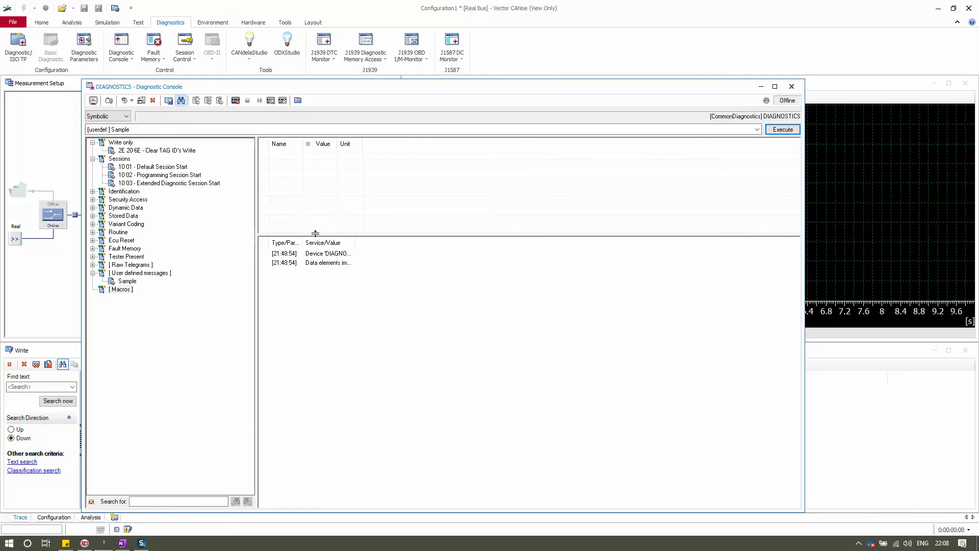
# - Enlarge the request parameter pane downward and select the 2E 20 6E - Clear TAG ID's Write service under Write only
pyautogui.moveTo(314, 235); pyautogui.dragTo(314, 331)
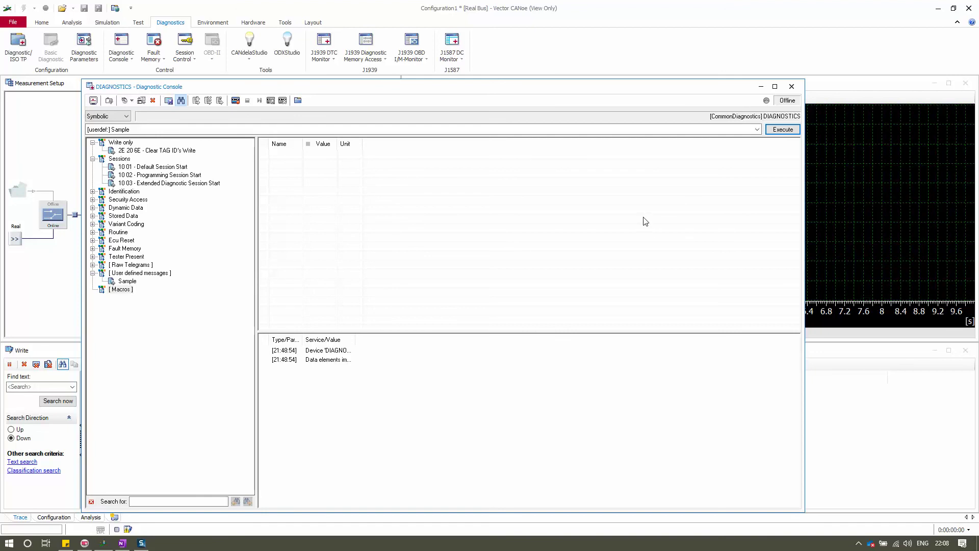
pyautogui.click(154, 151)
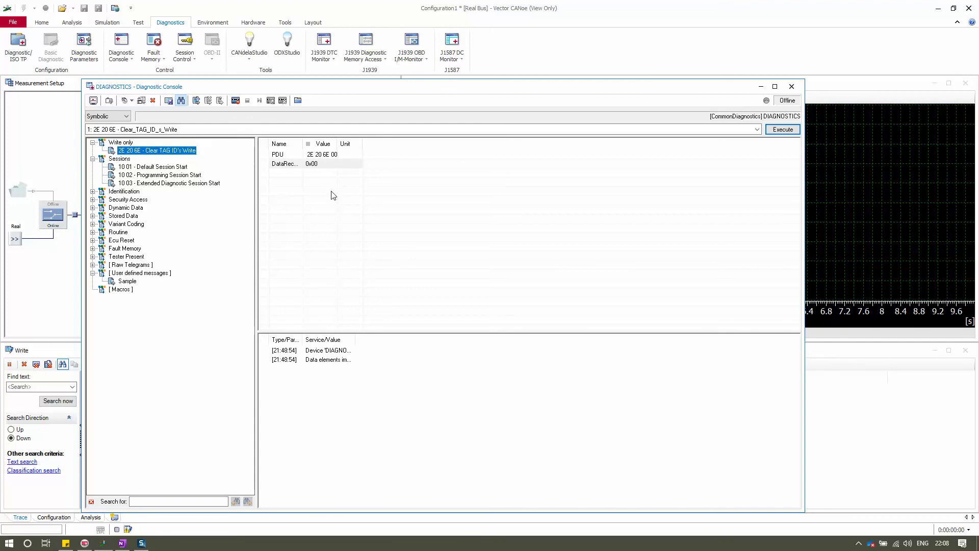
pyautogui.click(467, 387)
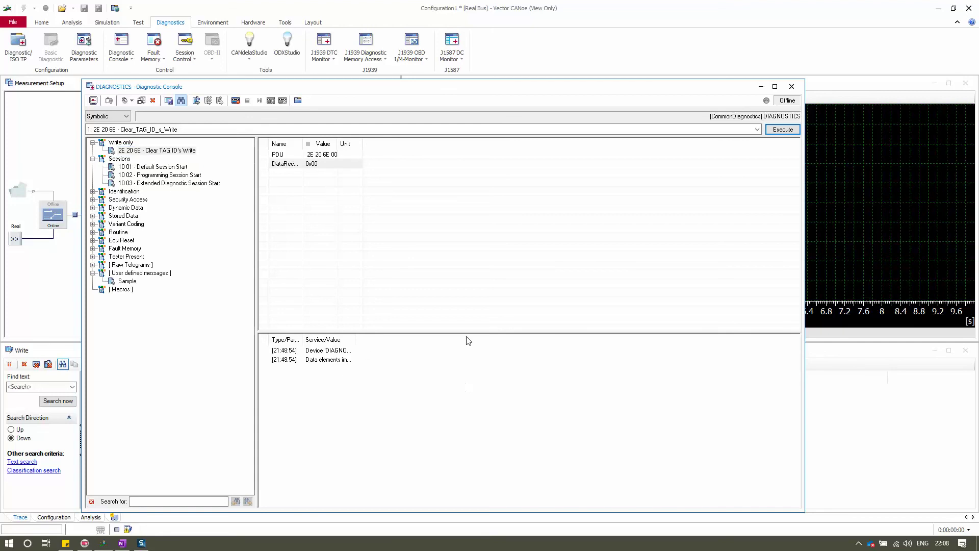